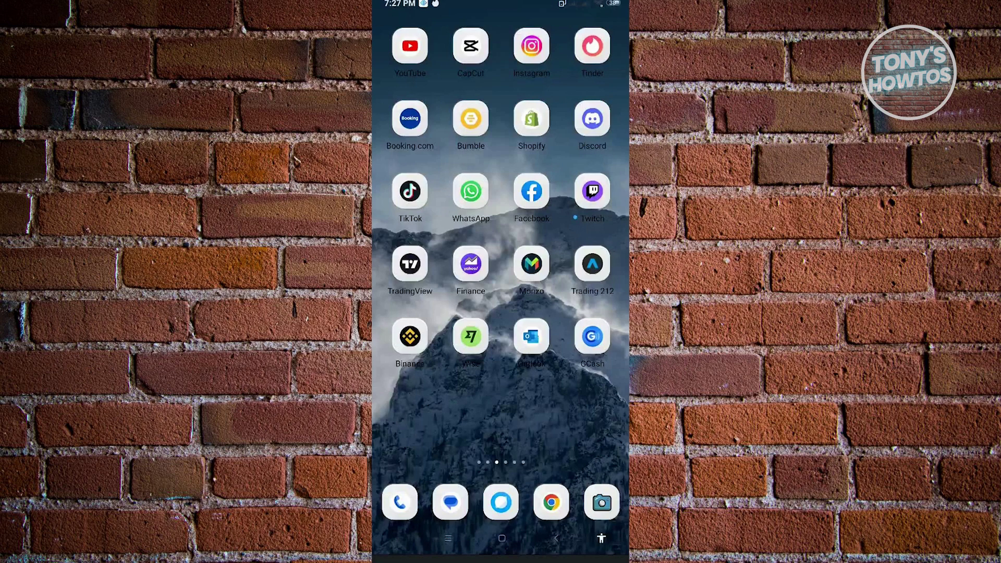
Open Settings from the notification shade and go to Passwords & security
{"action": "left_click_drag", "start_coordinate": [500, 8], "coordinate": [501, 313]}
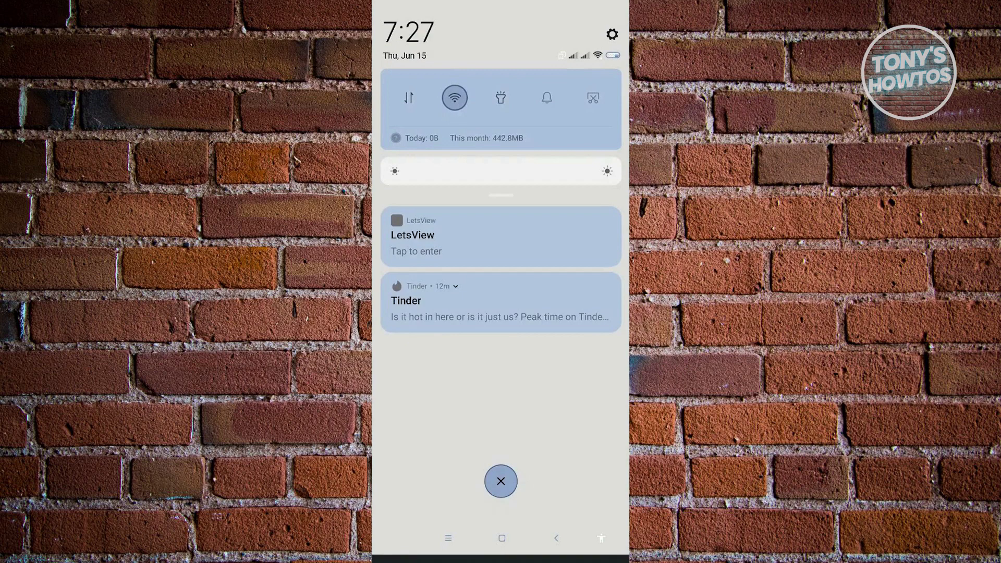
{"action": "left_click", "coordinate": [612, 34]}
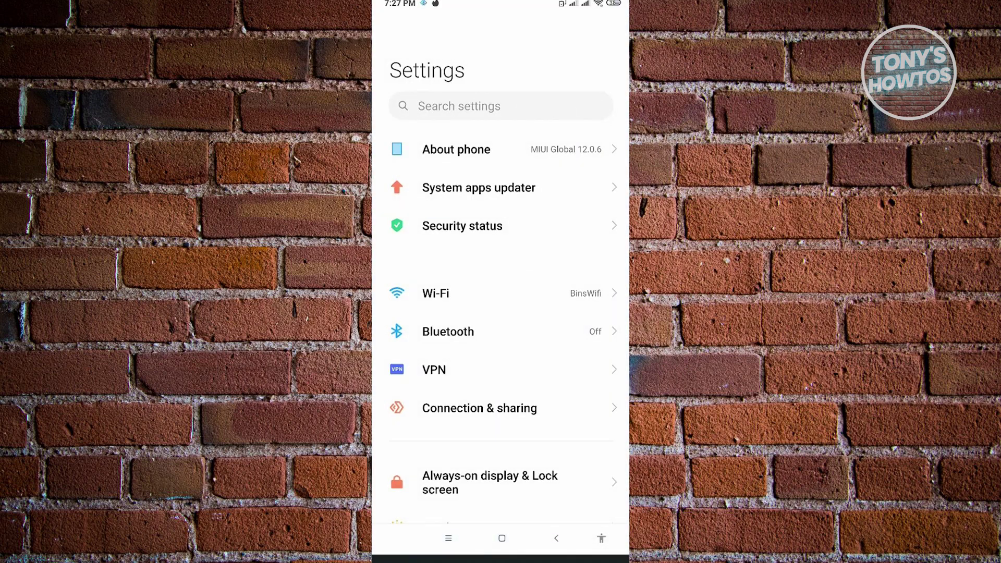
{"action": "left_click_drag", "start_coordinate": [500, 407], "coordinate": [500, 75]}
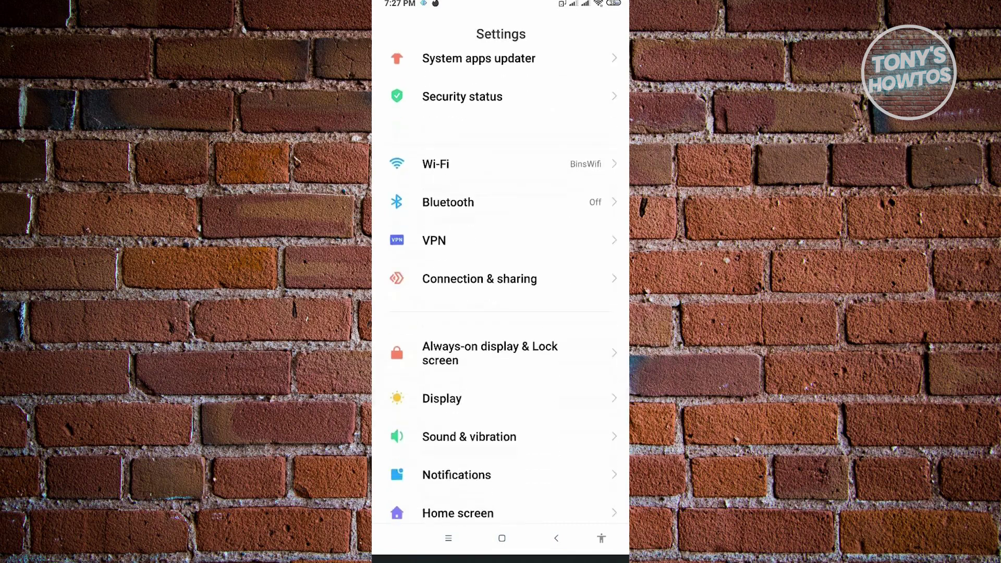
{"action": "left_click_drag", "start_coordinate": [501, 352], "coordinate": [500, 248]}
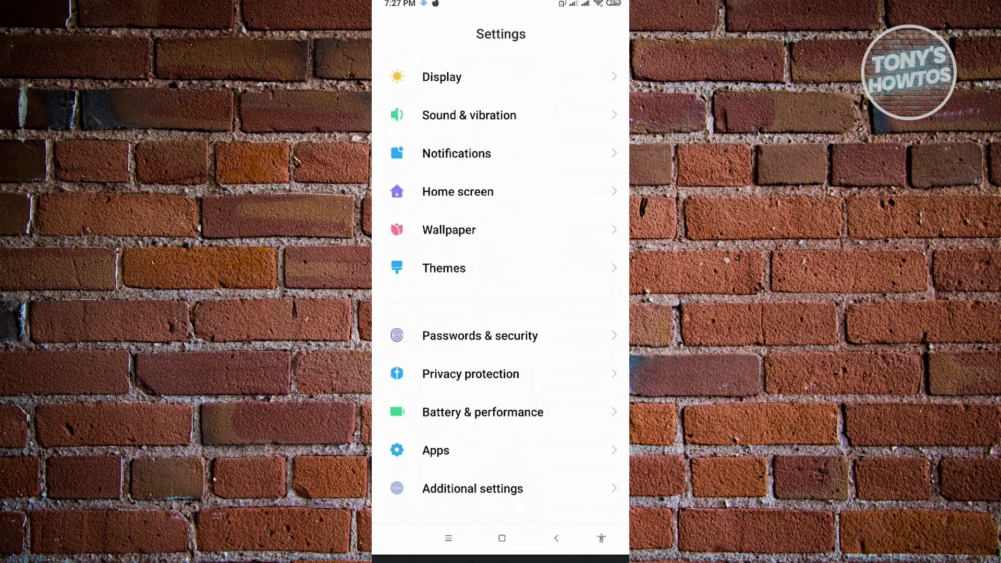
{"action": "left_click", "coordinate": [479, 336]}
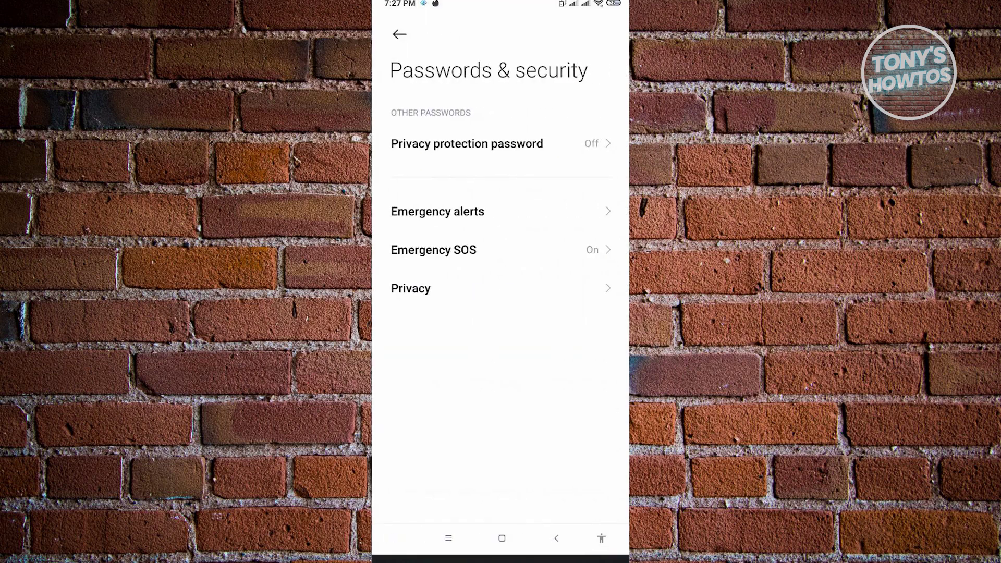
Open Emergency SOS and switch its toggle off
{"action": "left_click", "coordinate": [433, 250]}
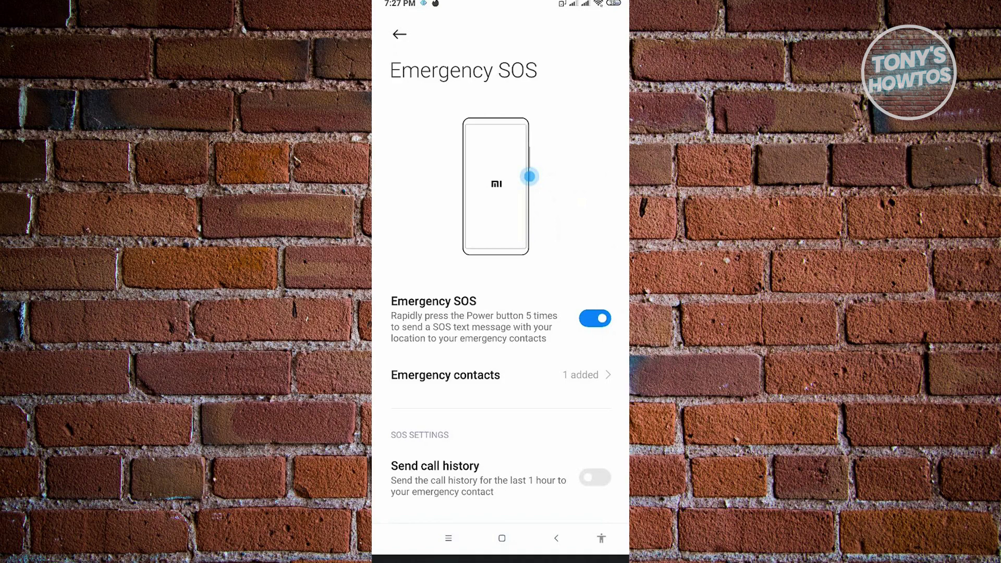
{"action": "scroll", "coordinate": [501, 313], "scroll_direction": "down", "scroll_amount": 1}
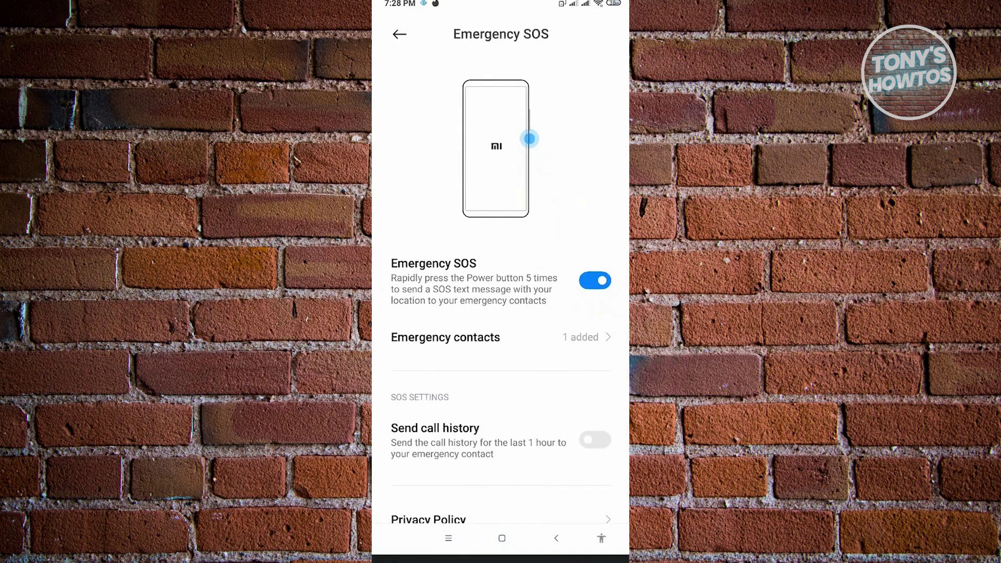
{"action": "left_click", "coordinate": [595, 280]}
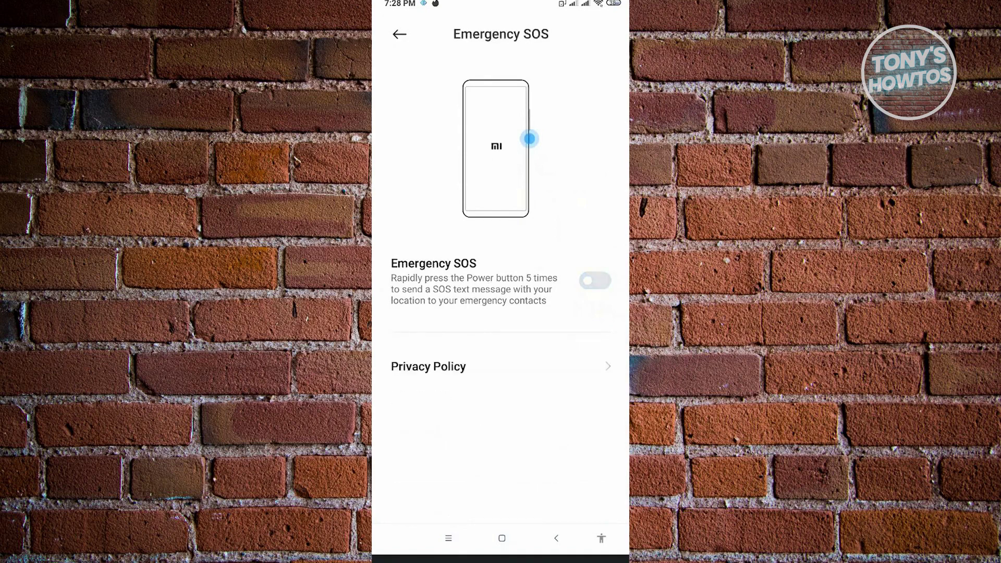
Back out of Settings twice and return to the MIUI home screen
{"action": "left_click", "coordinate": [556, 538]}
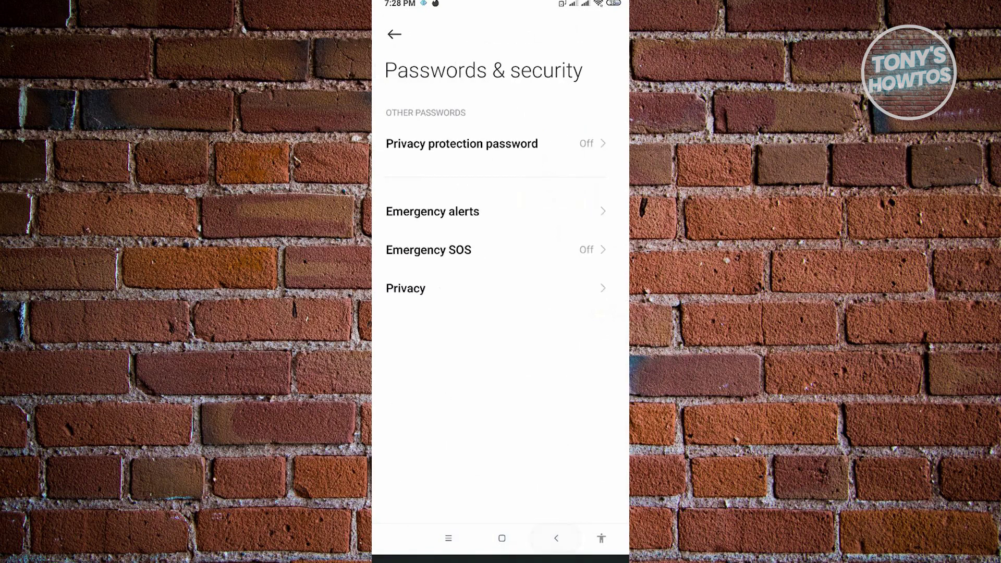
{"action": "left_click", "coordinate": [556, 539]}
{"action": "left_click", "coordinate": [500, 537]}
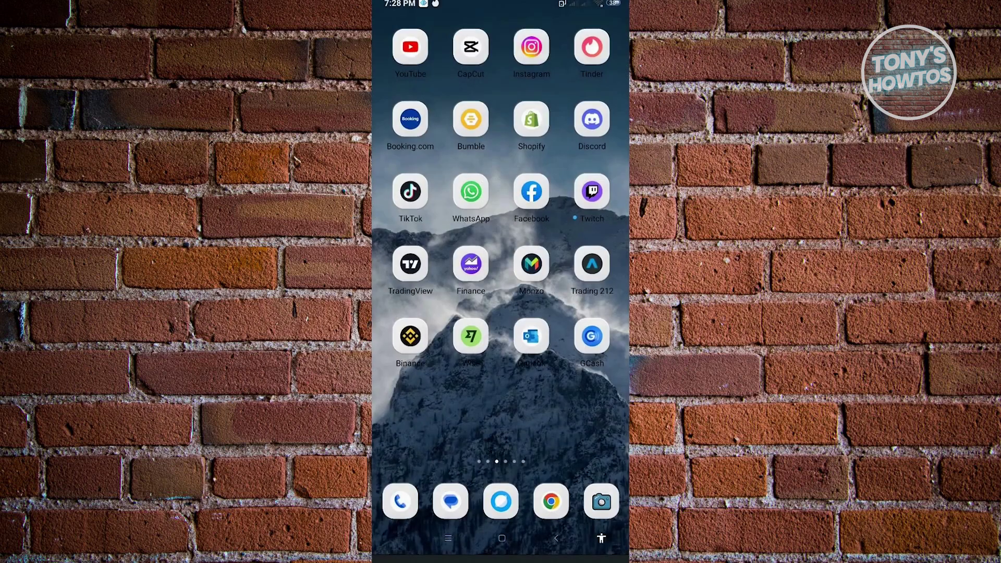